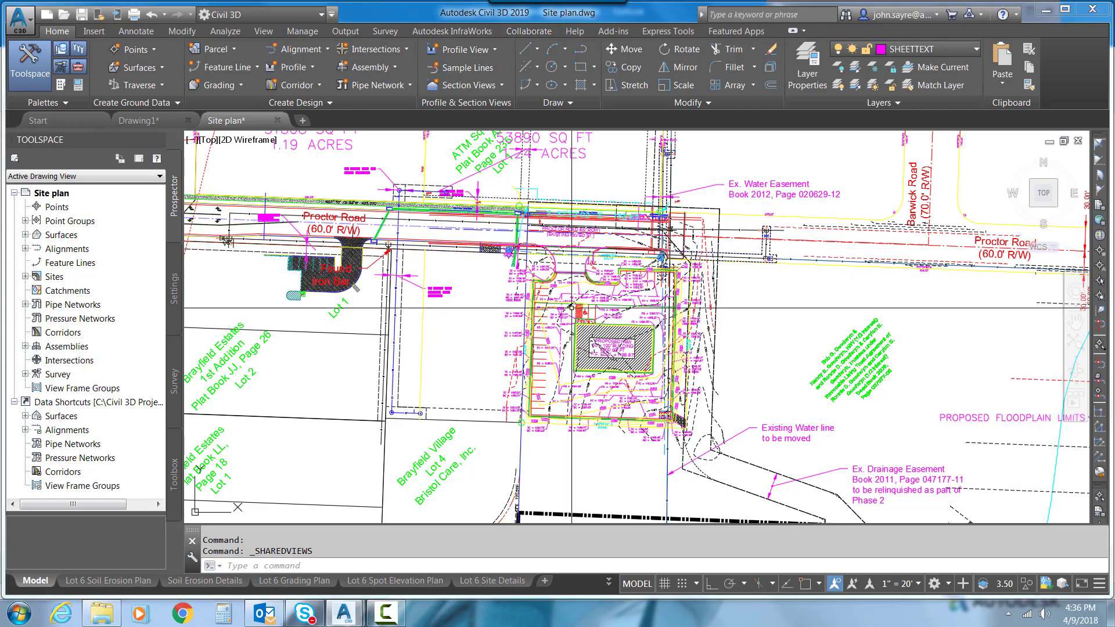
# Step: Zoom in and out to inspect the proposed building on the site plan
pyautogui.scroll(6, 575, 305)
pyautogui.scroll(-6, 581, 302)
pyautogui.scroll(4, 590, 299)
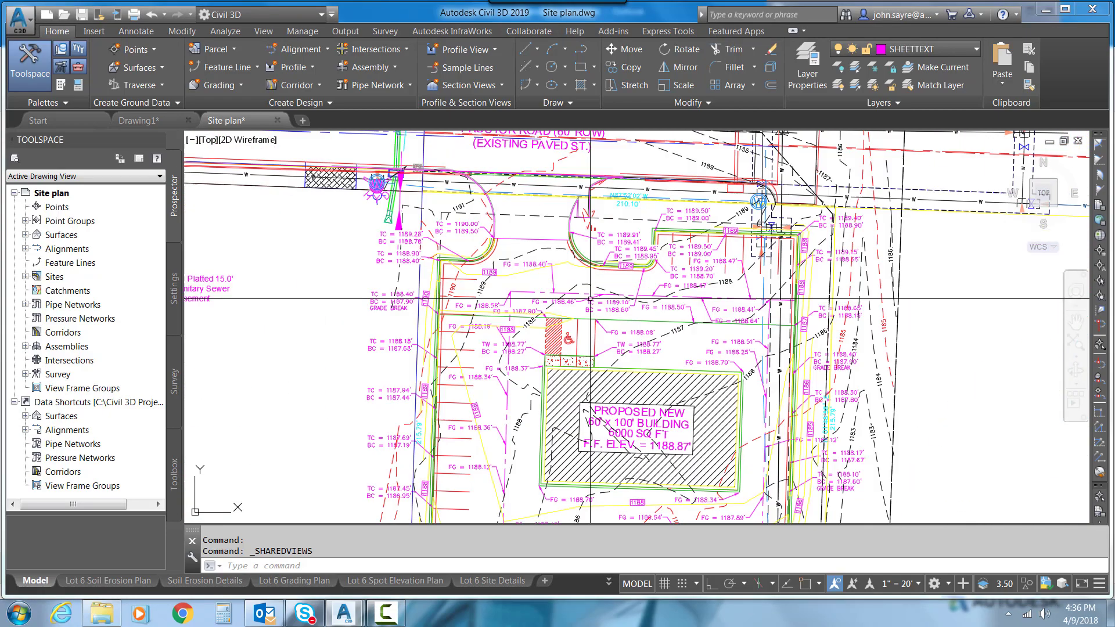
# Step: Open the Shared Views palette from the Collaborate tab and zoom out to the whole site plan
pyautogui.click(529, 31)
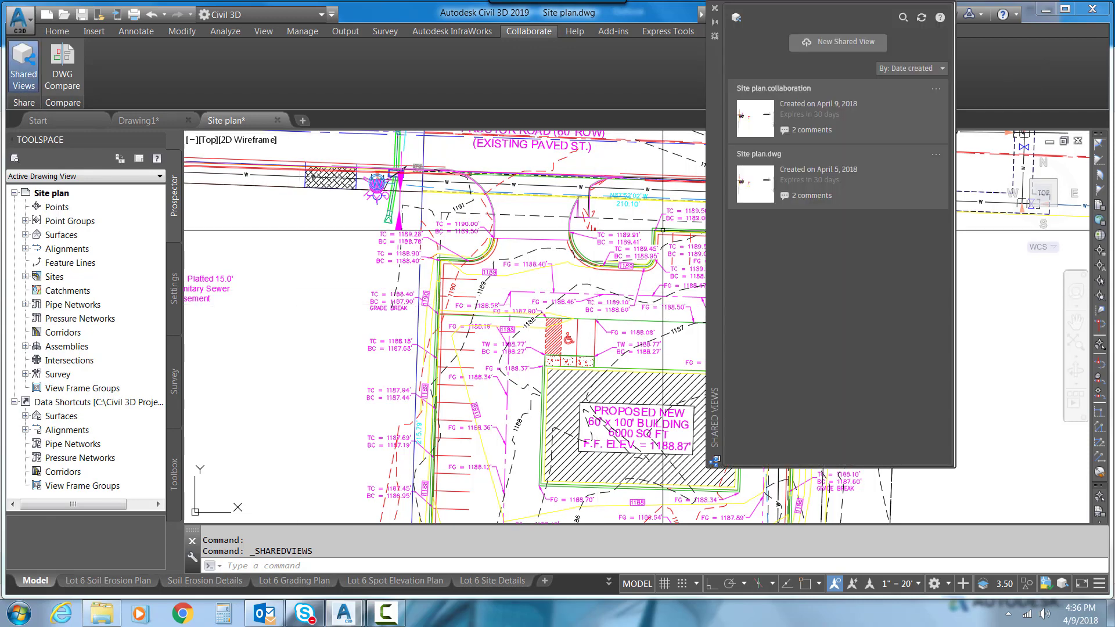
pyautogui.click(845, 46)
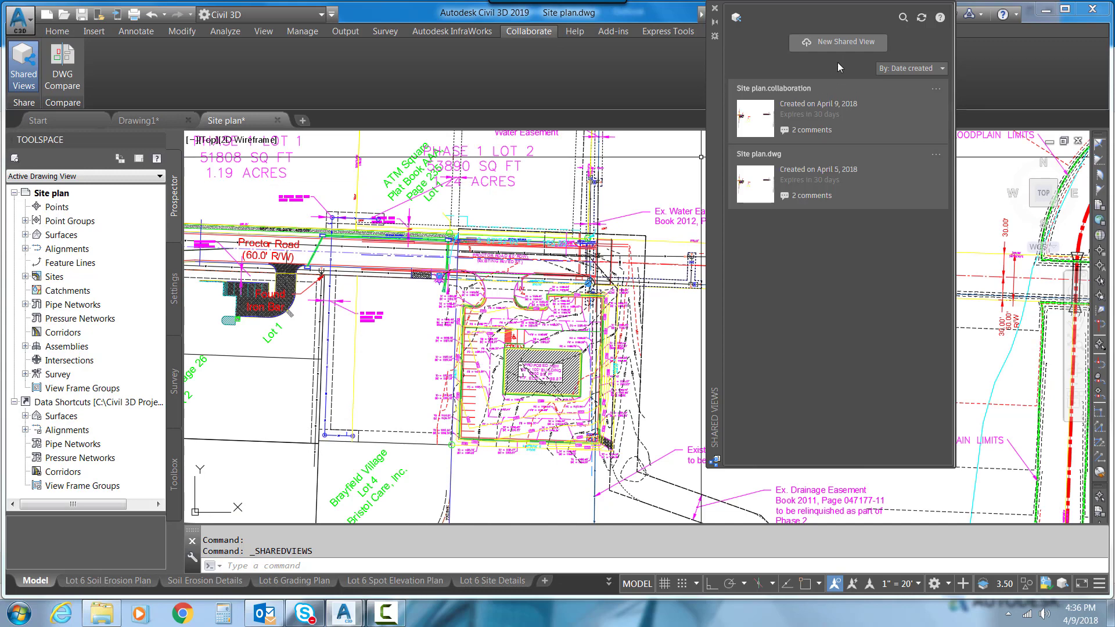
# Step: Share the current view of the site plan under the name 'New Commercial Plan'
pyautogui.click(840, 43)
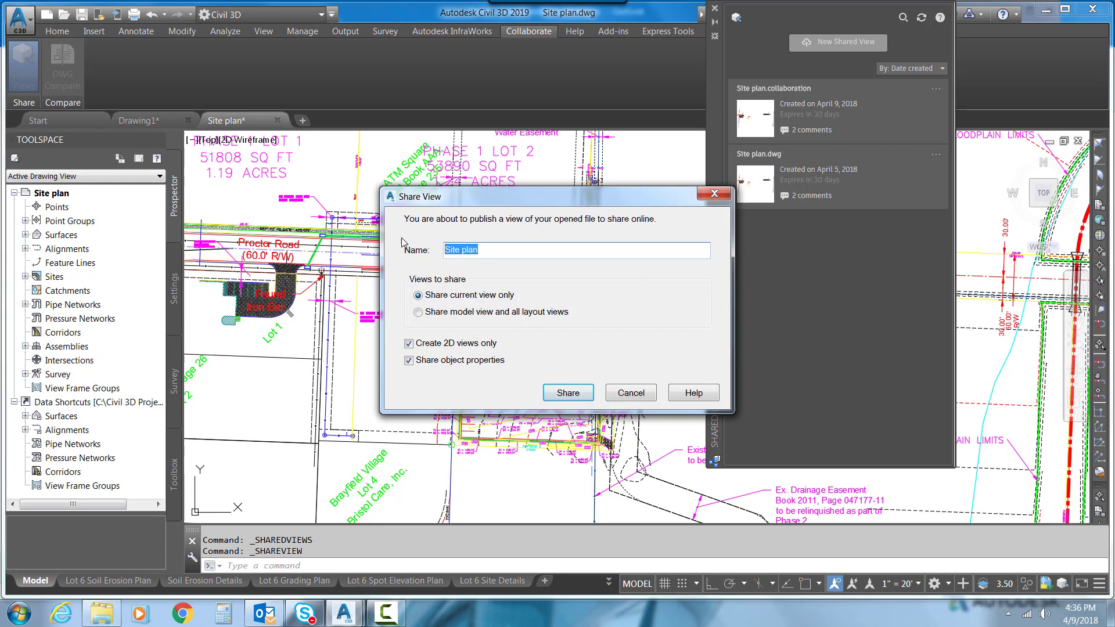
pyautogui.write('New Commercial')
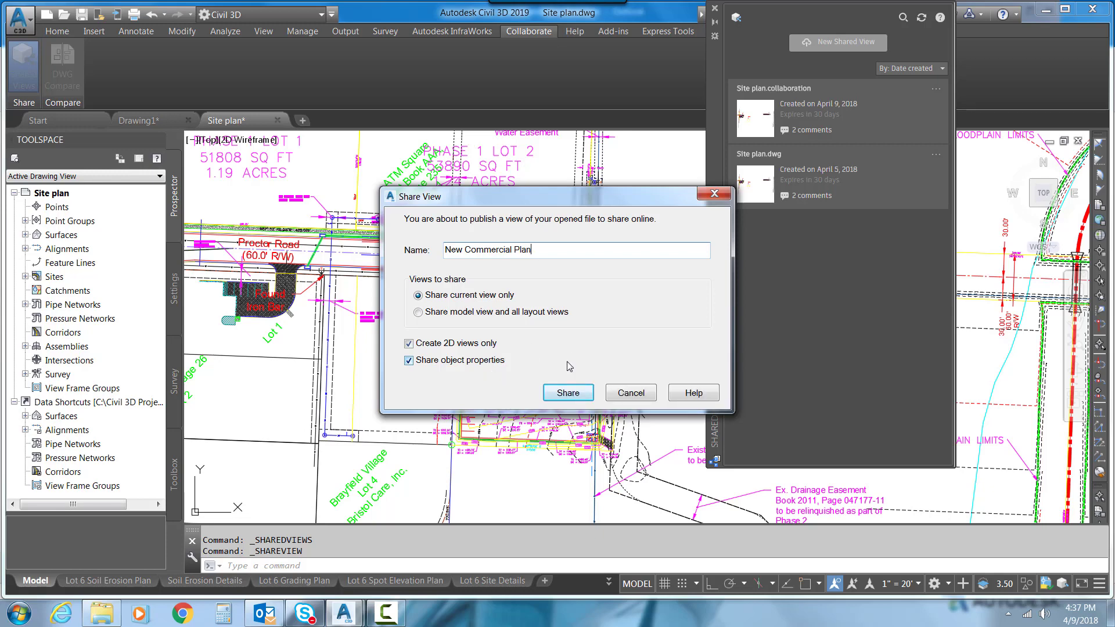
pyautogui.click(569, 393)
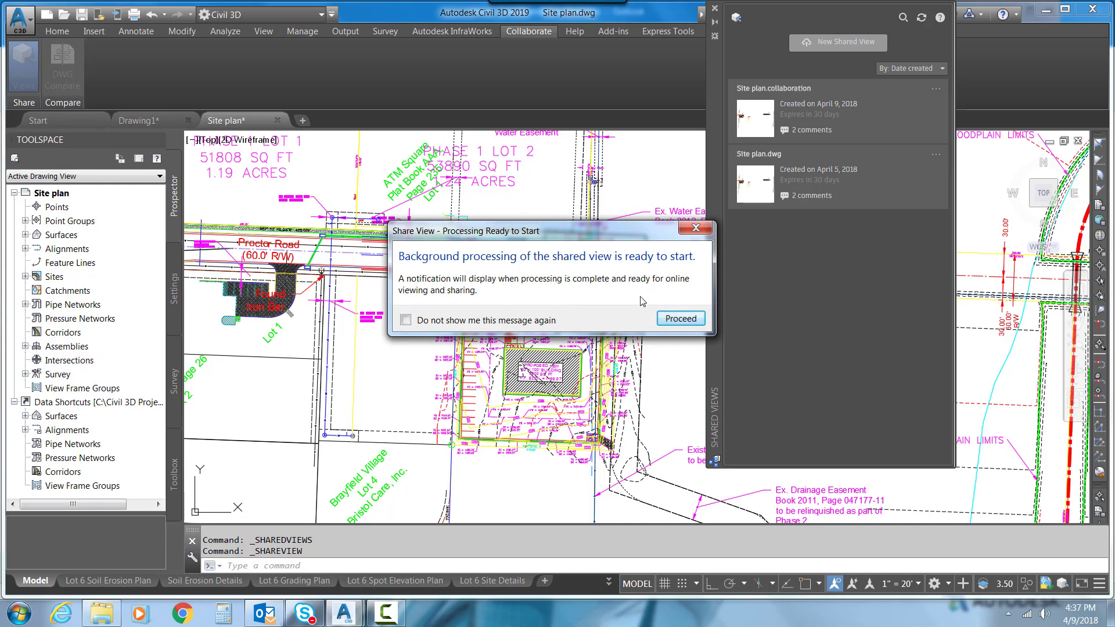
# Step: Proceed with background processing, then open the Site plan.collaboration card's options menu
pyautogui.click(678, 321)
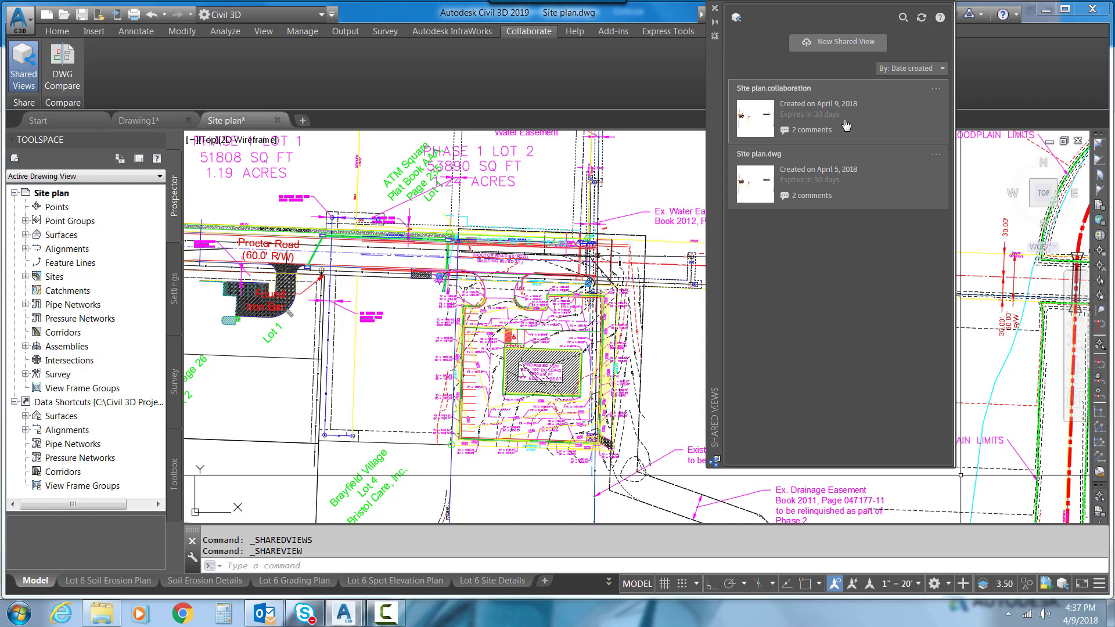
pyautogui.click(936, 90)
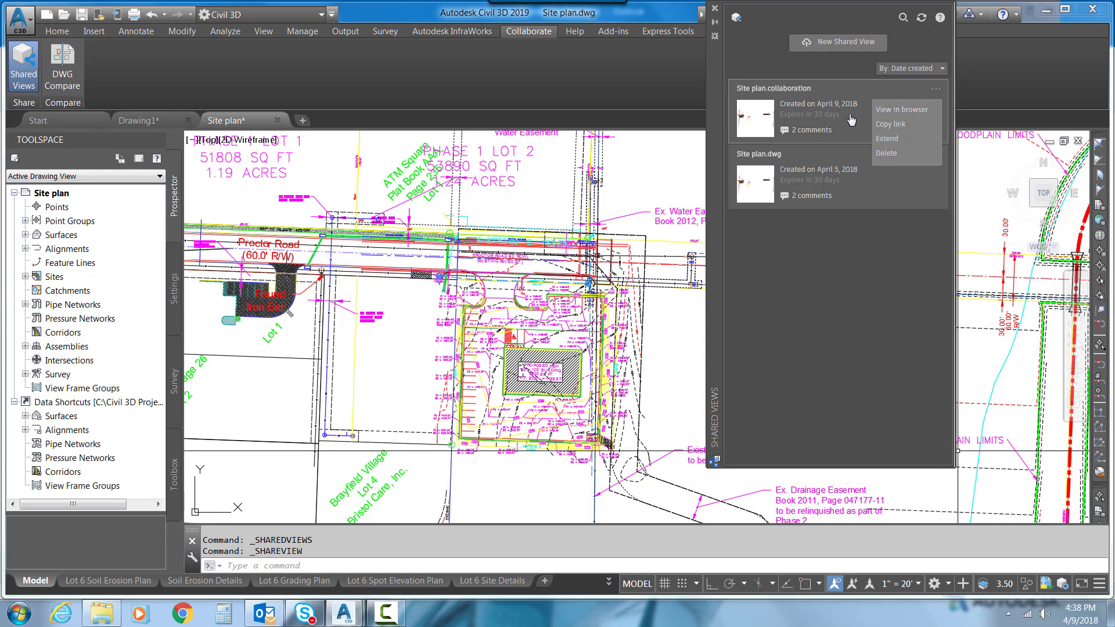
# Step: View Site plan.collaboration in the browser, zoom into the building, and list its views
pyautogui.click(902, 109)
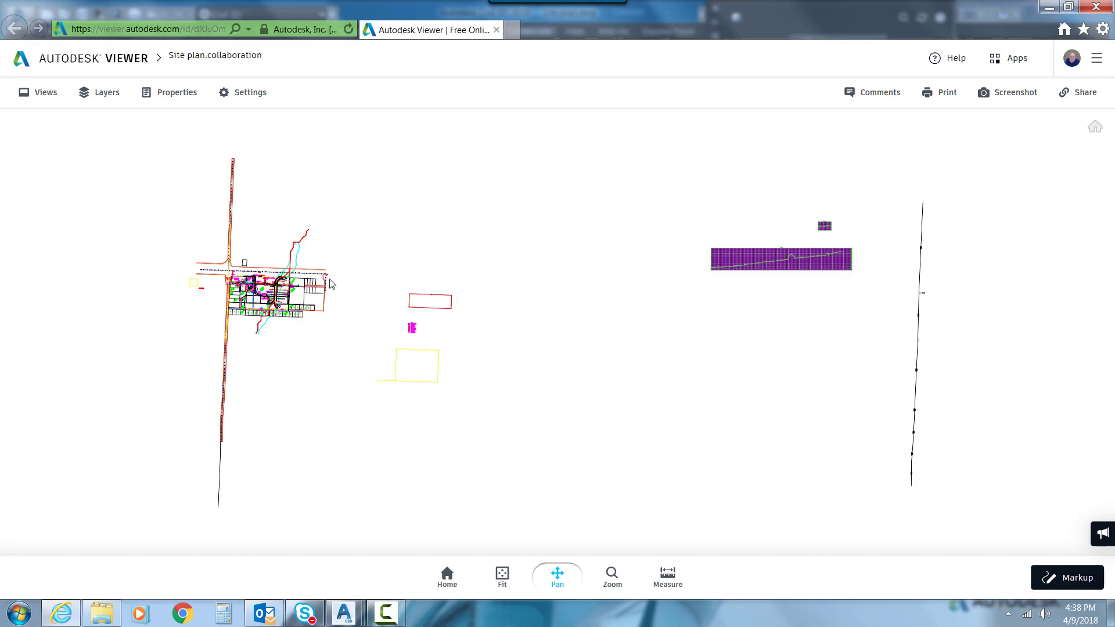
pyautogui.scroll(5, 226, 289)
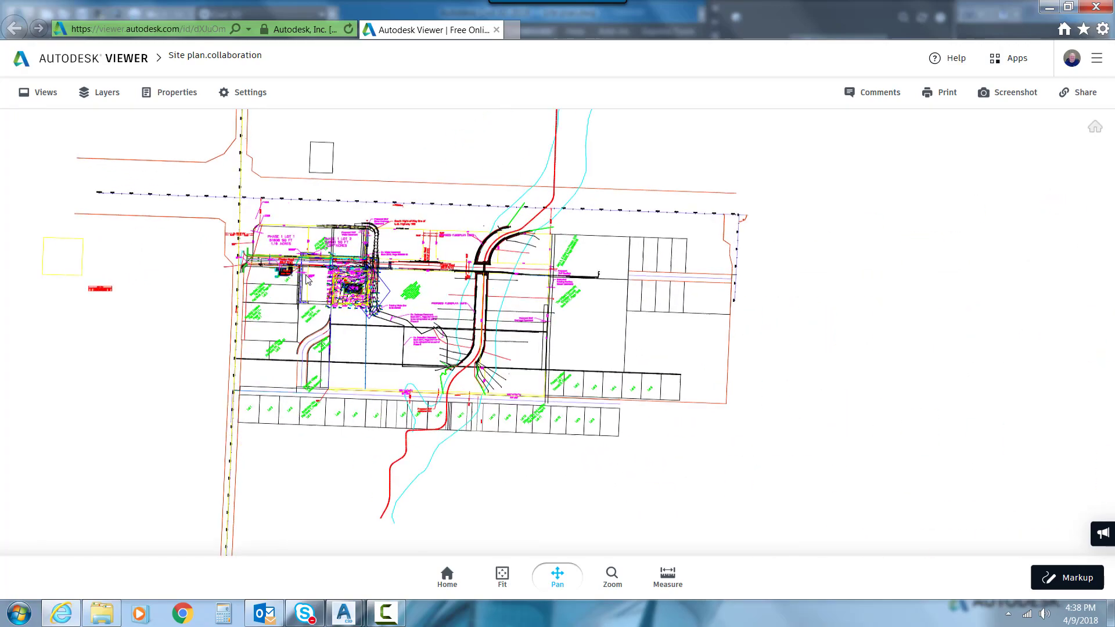
pyautogui.scroll(3, 360, 293)
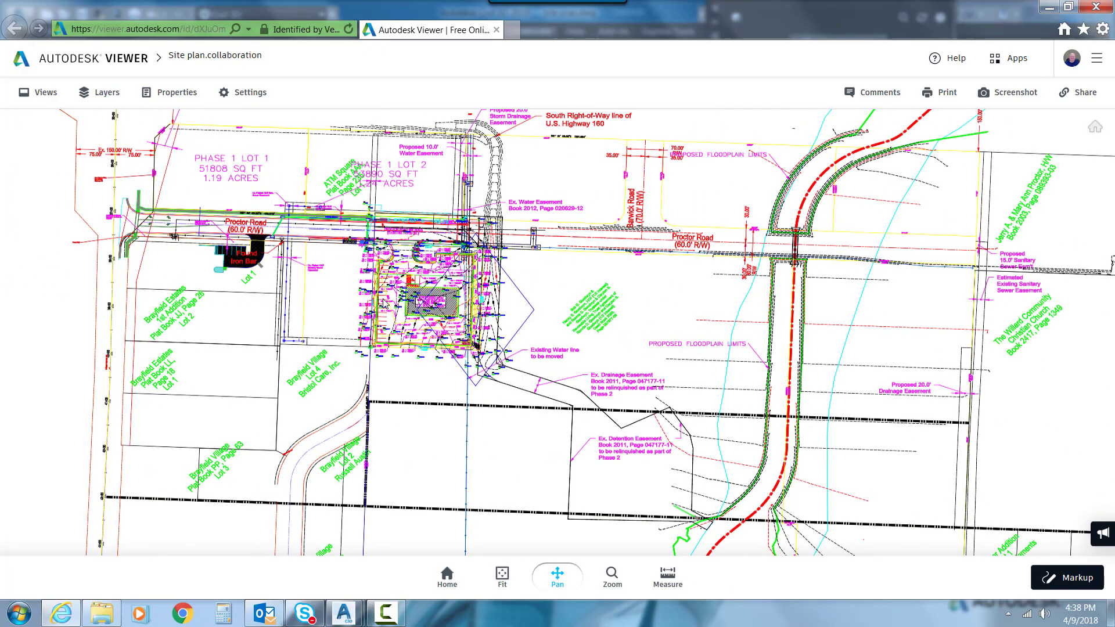
pyautogui.scroll(5, 433, 290)
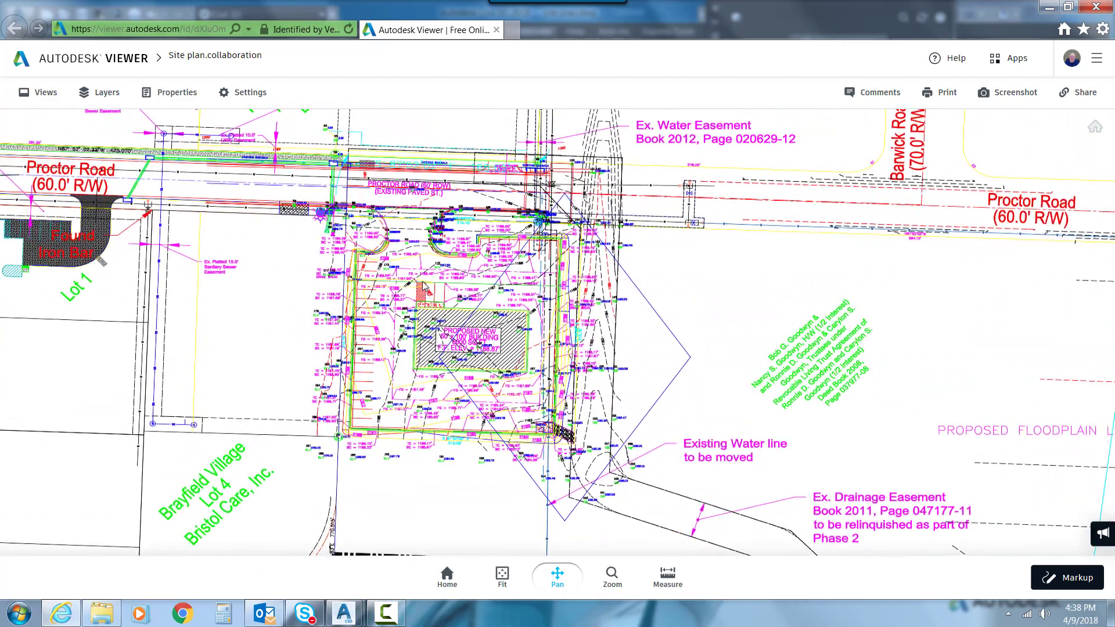
pyautogui.scroll(2, 430, 292)
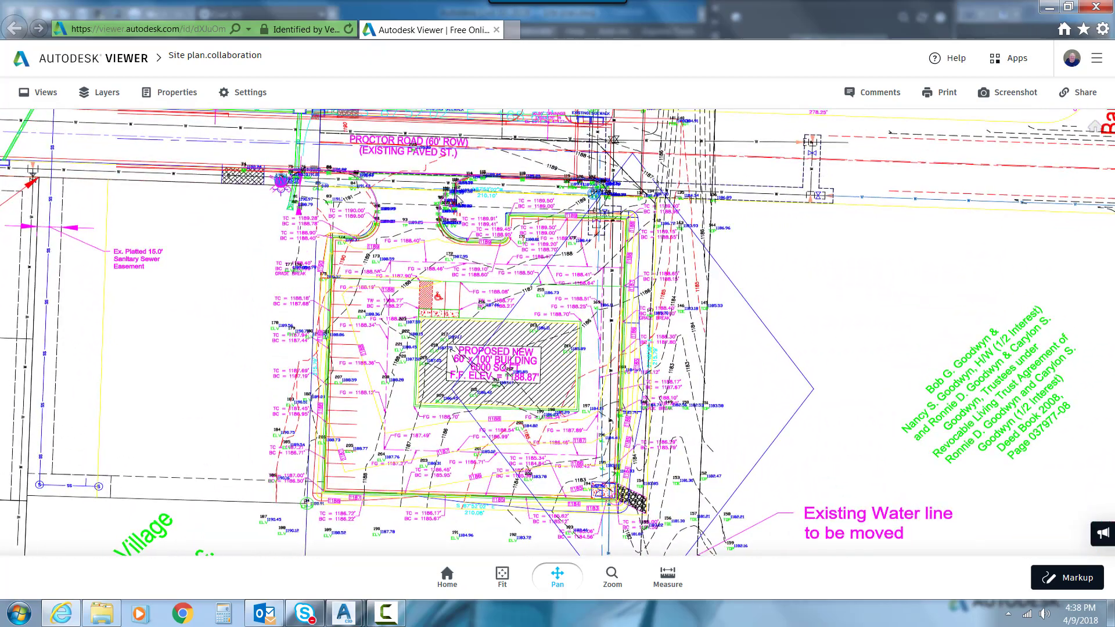
pyautogui.click(38, 93)
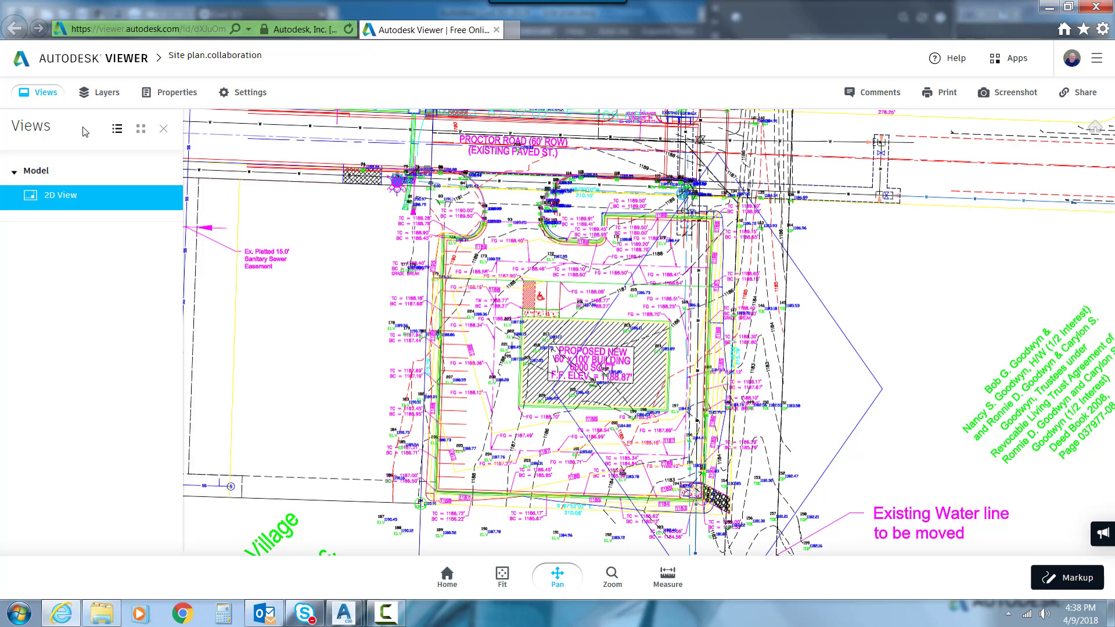
pyautogui.click(104, 93)
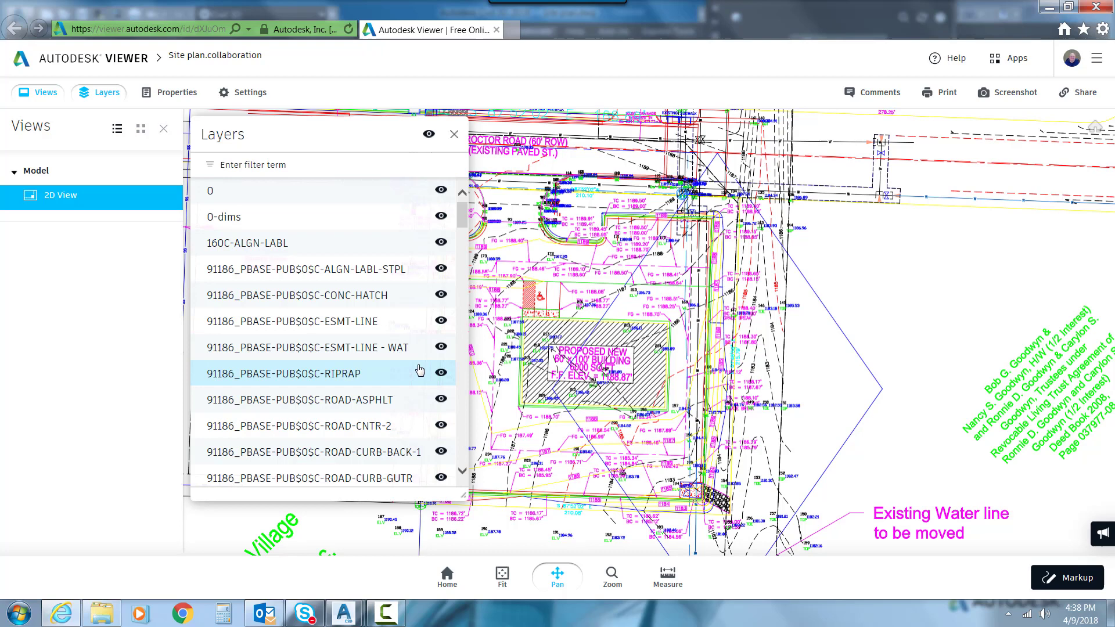
pyautogui.moveTo(464, 226); pyautogui.dragTo(459, 301)
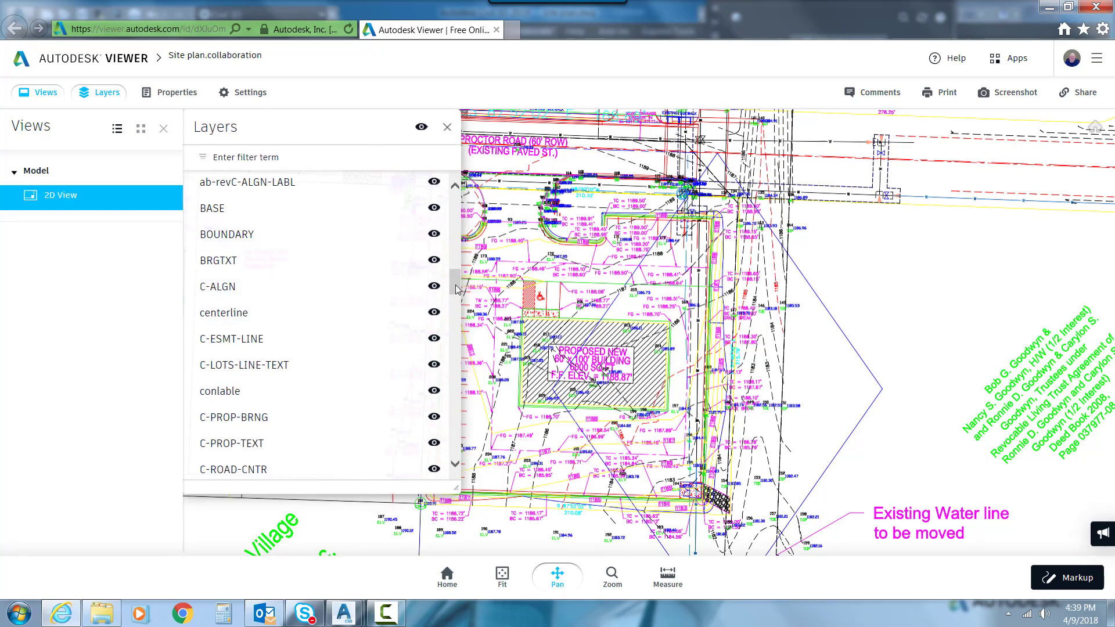
pyautogui.scroll(-3, 456, 288)
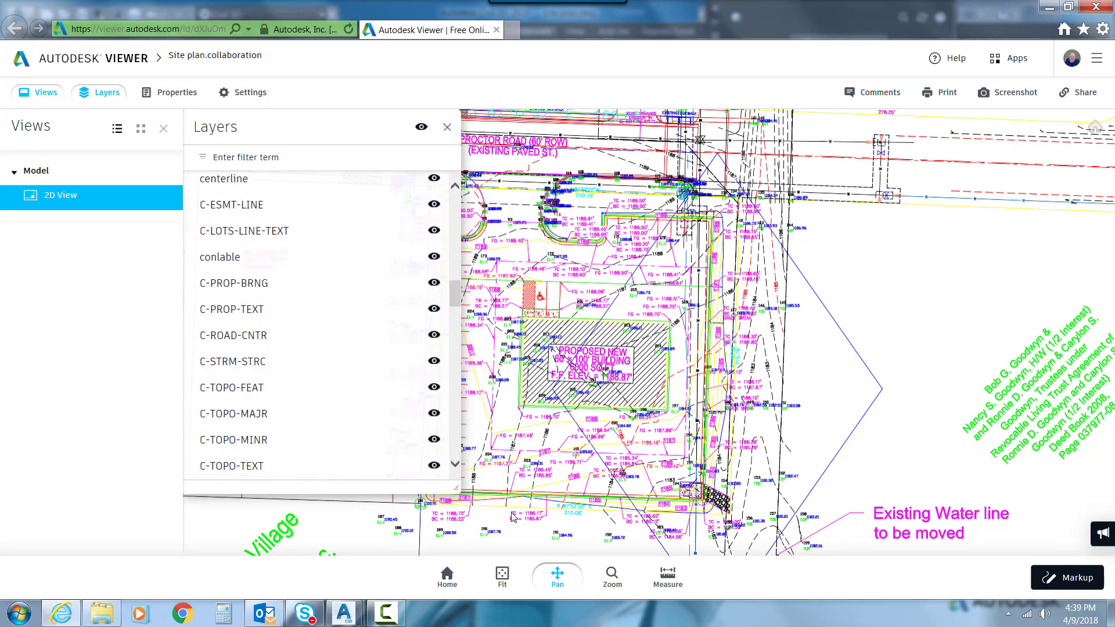
pyautogui.scroll(10, 513, 517)
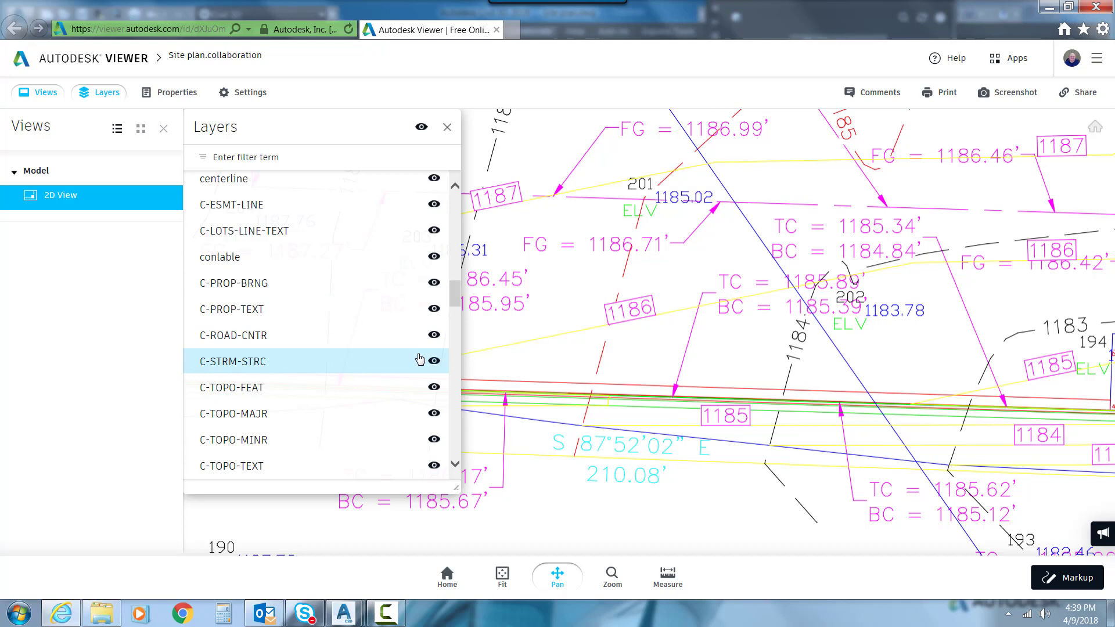
pyautogui.click(434, 388)
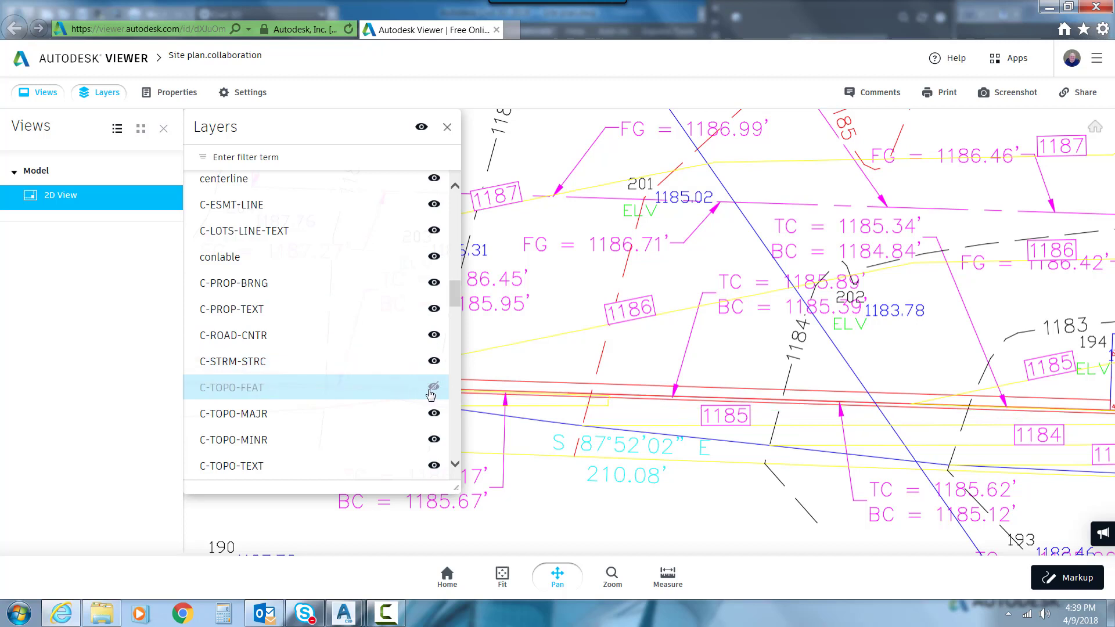
pyautogui.click(434, 387)
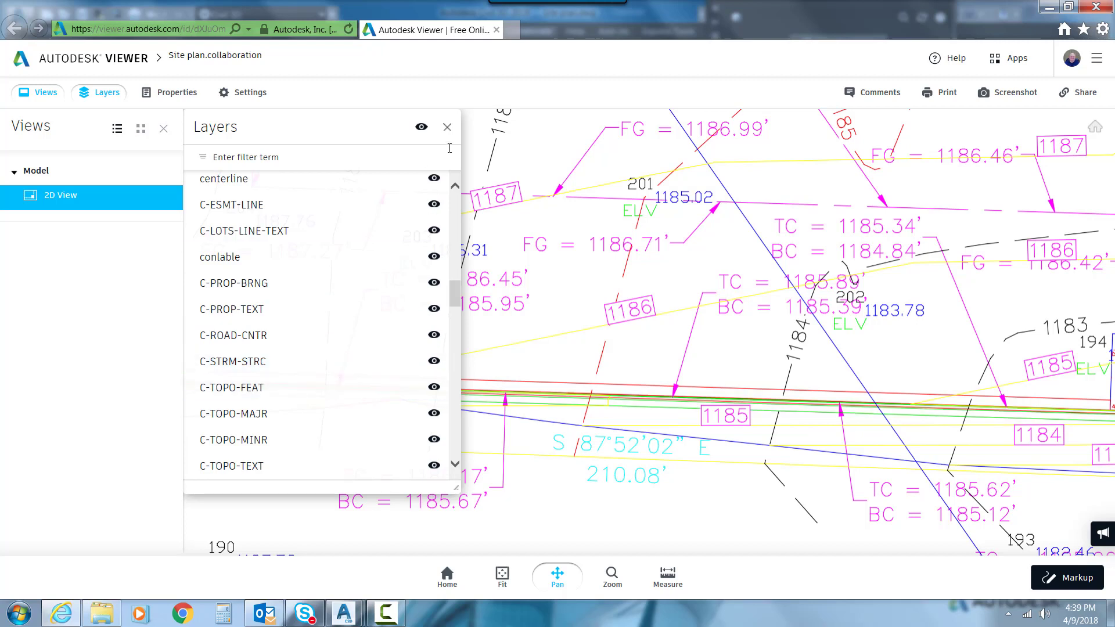
pyautogui.click(447, 127)
pyautogui.scroll(-5, 504, 340)
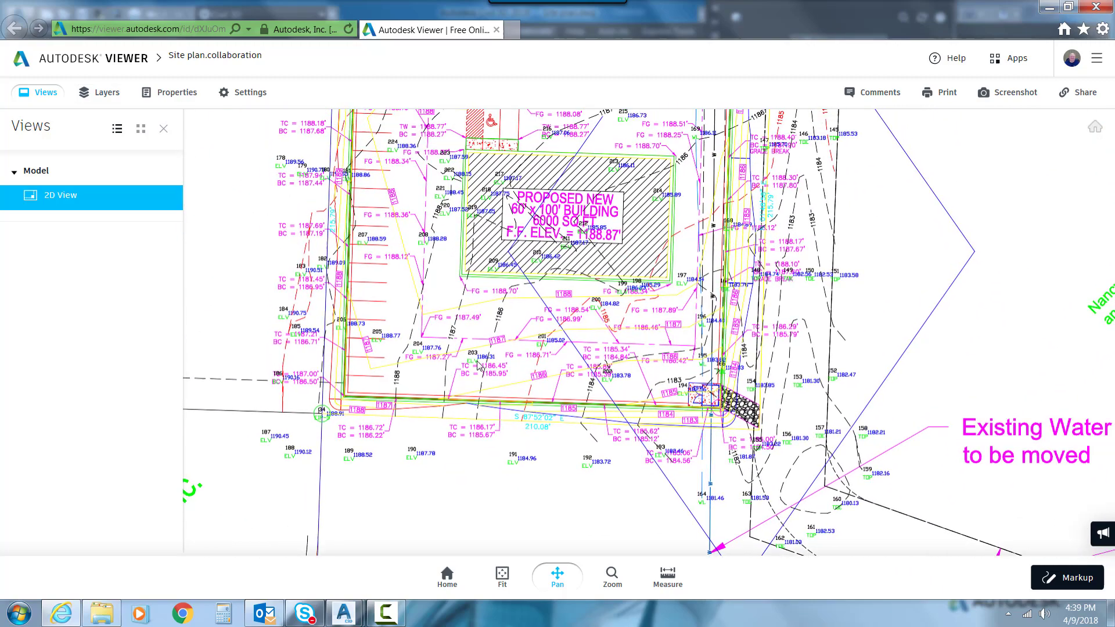
pyautogui.moveTo(477, 366); pyautogui.dragTo(513, 411)
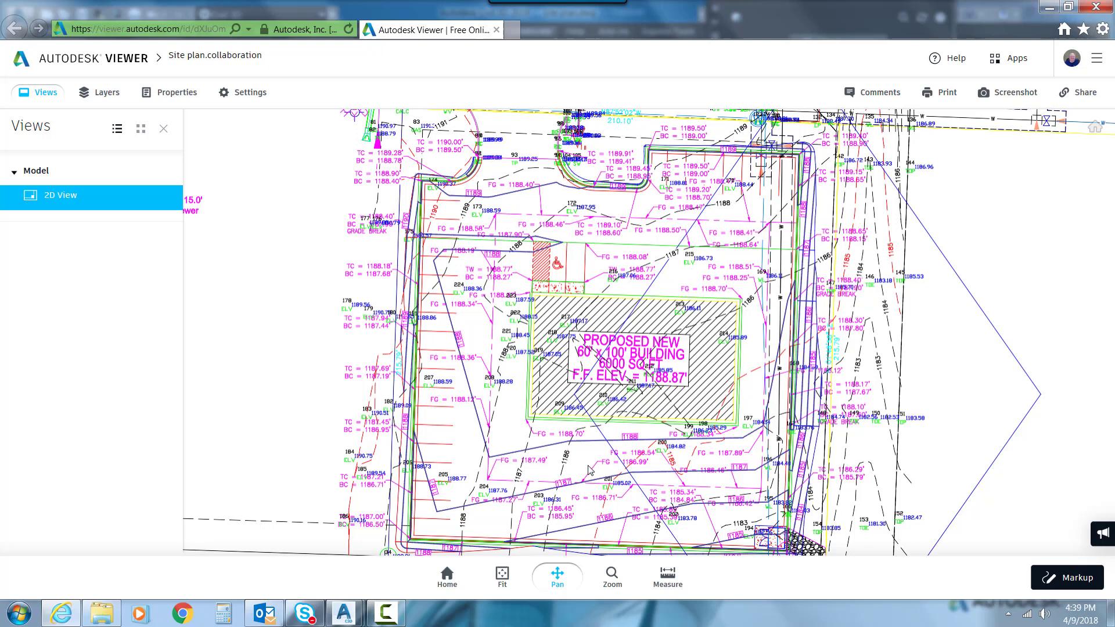
pyautogui.click(172, 93)
pyautogui.moveTo(999, 258); pyautogui.dragTo(757, 153)
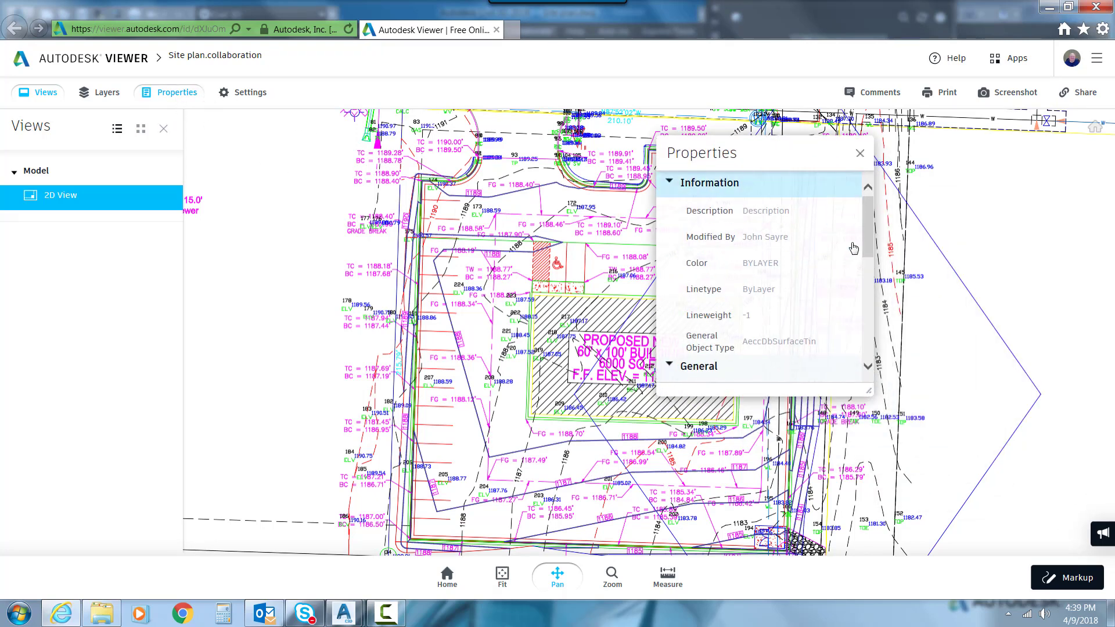
pyautogui.moveTo(868, 232); pyautogui.dragTo(866, 334)
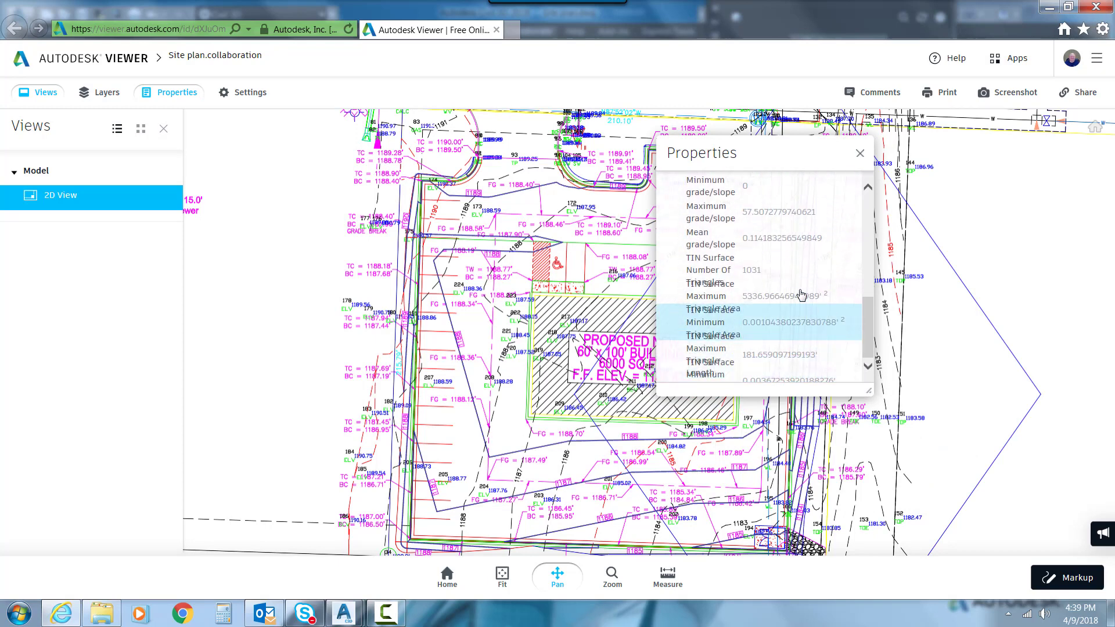
pyautogui.click(860, 153)
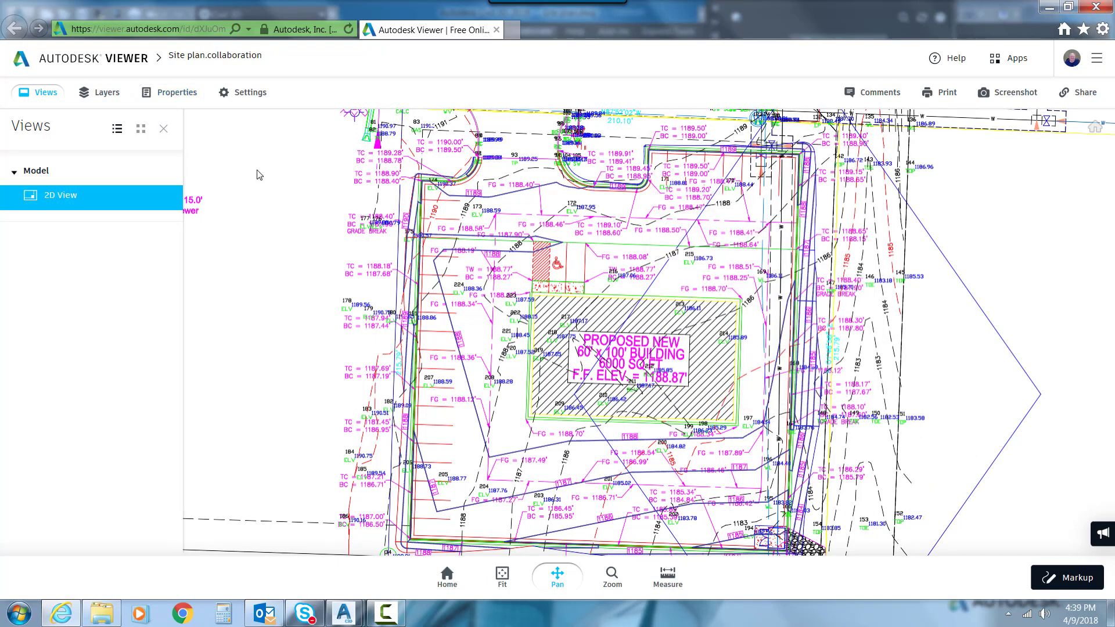
# Step: Open the Comments panel, scroll through the reviewer notes, and zoom the drawing
pyautogui.click(871, 95)
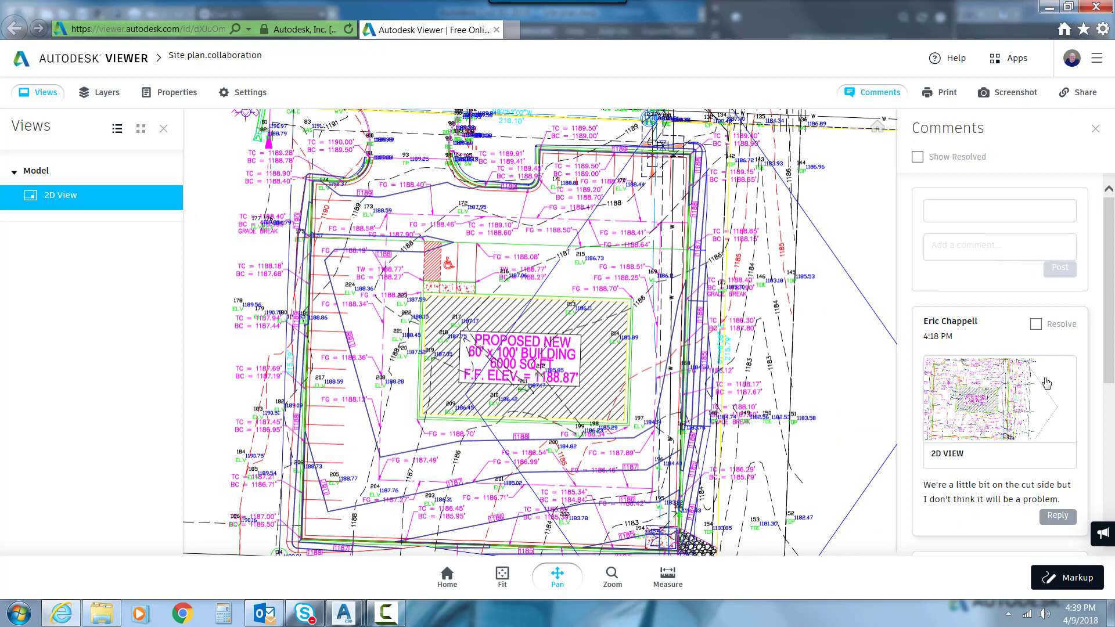
pyautogui.moveTo(1110, 342); pyautogui.dragTo(1109, 492)
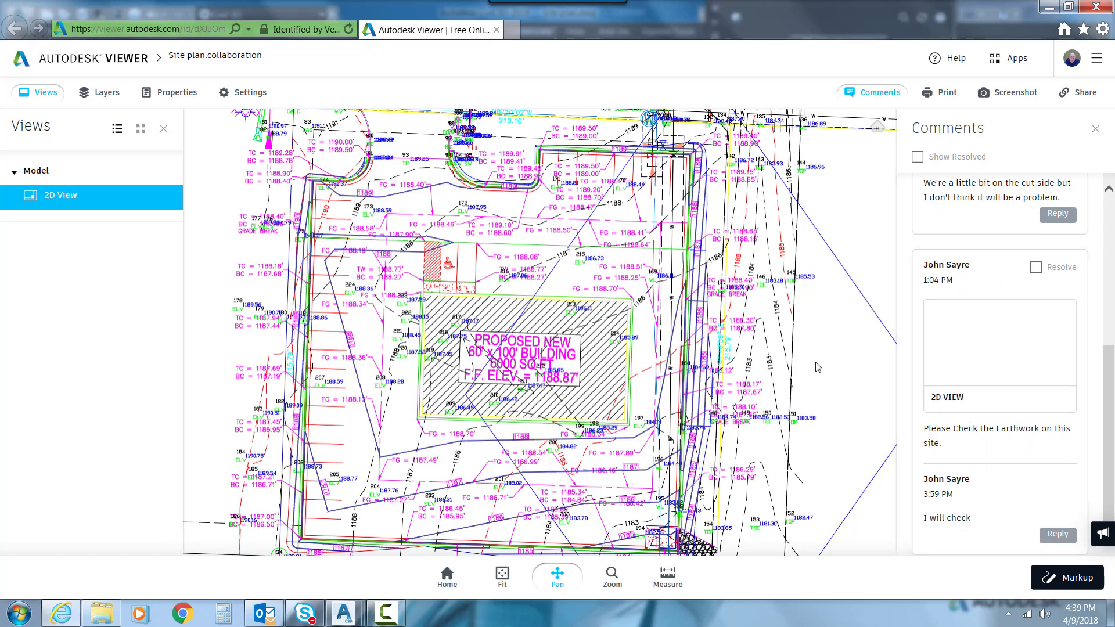
pyautogui.scroll(1, 1109, 441)
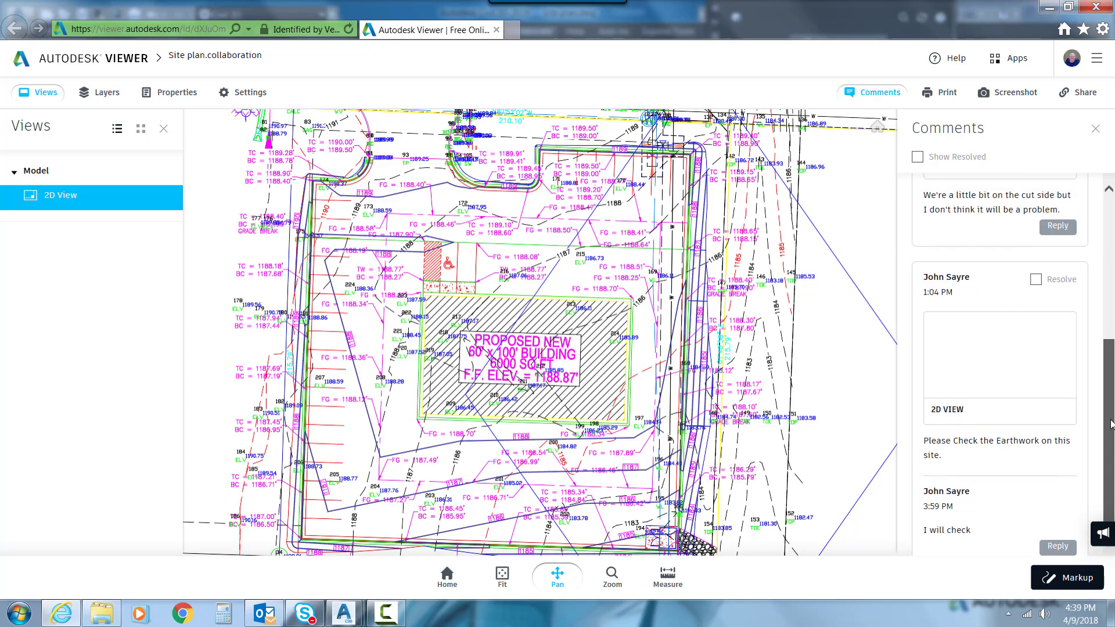
pyautogui.scroll(-1, 1109, 440)
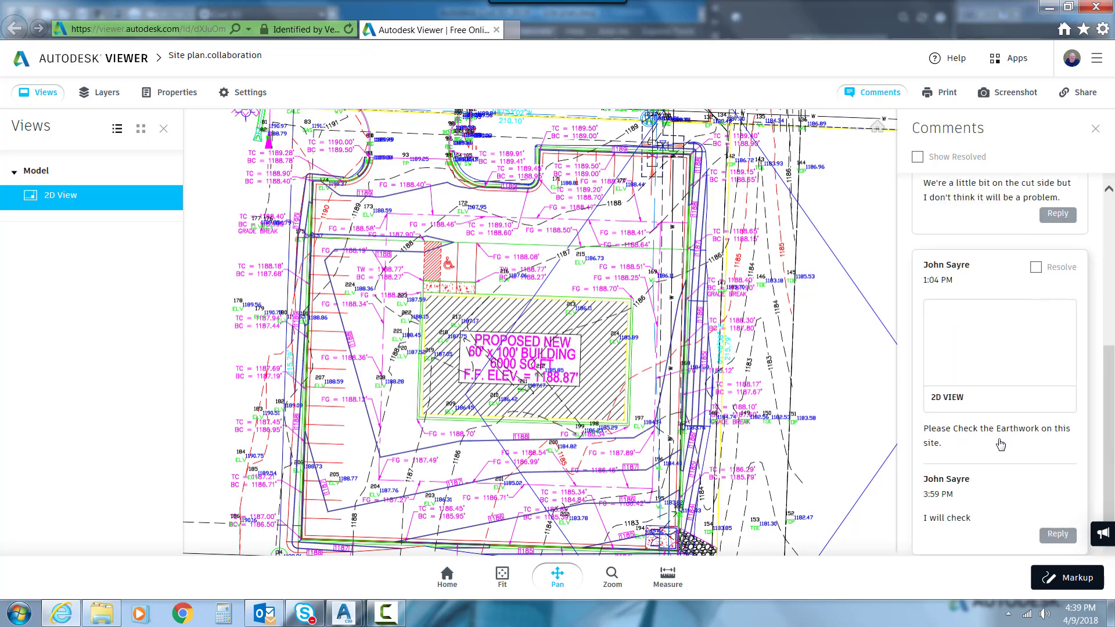
pyautogui.scroll(4, 1095, 423)
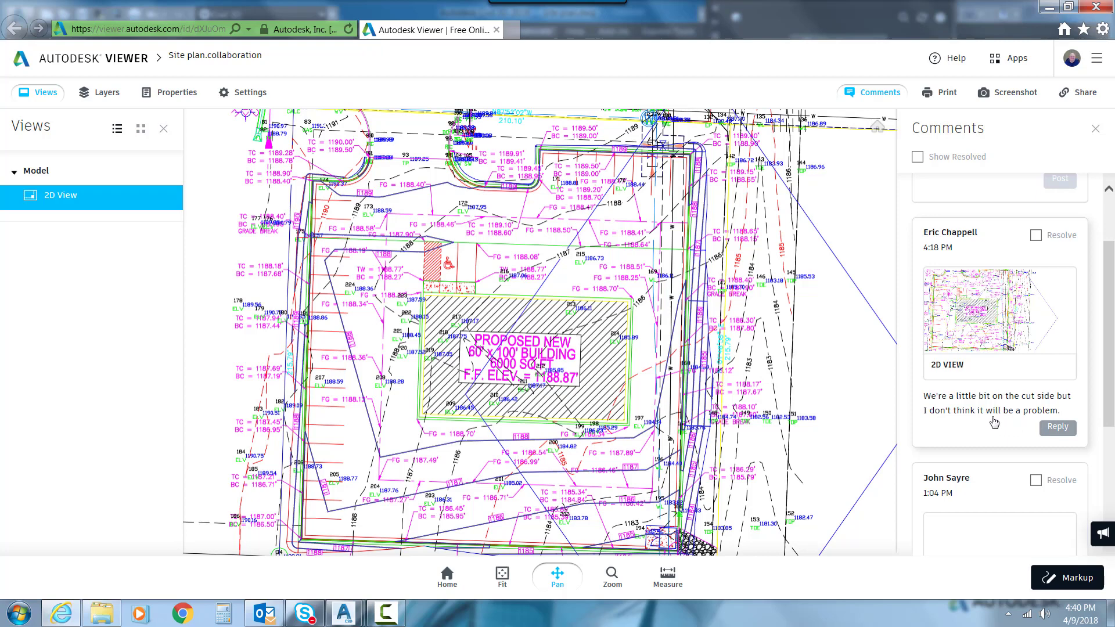
pyautogui.scroll(3, 602, 347)
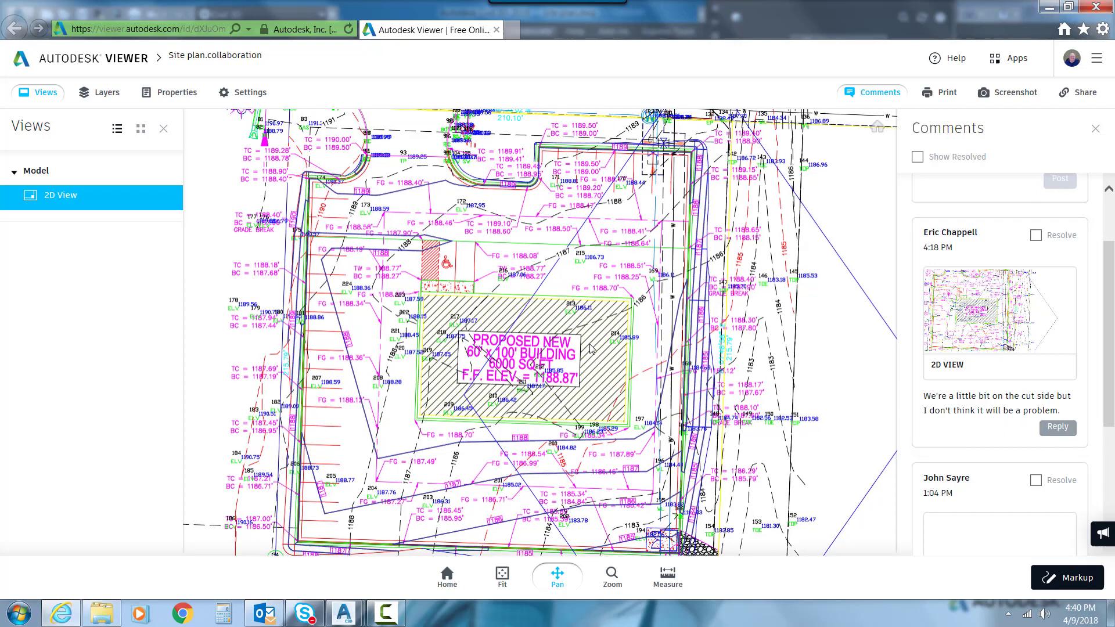
pyautogui.scroll(-1, 591, 350)
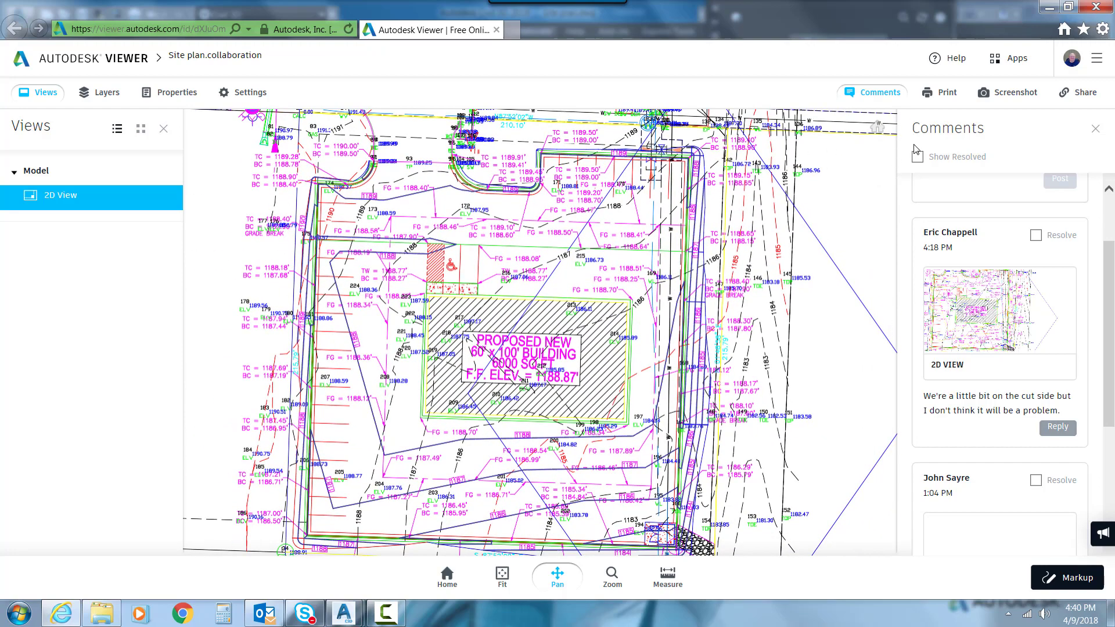
# Step: Open Autodesk Viewer's Share panel to get the site plan's shareable link
pyautogui.click(1081, 100)
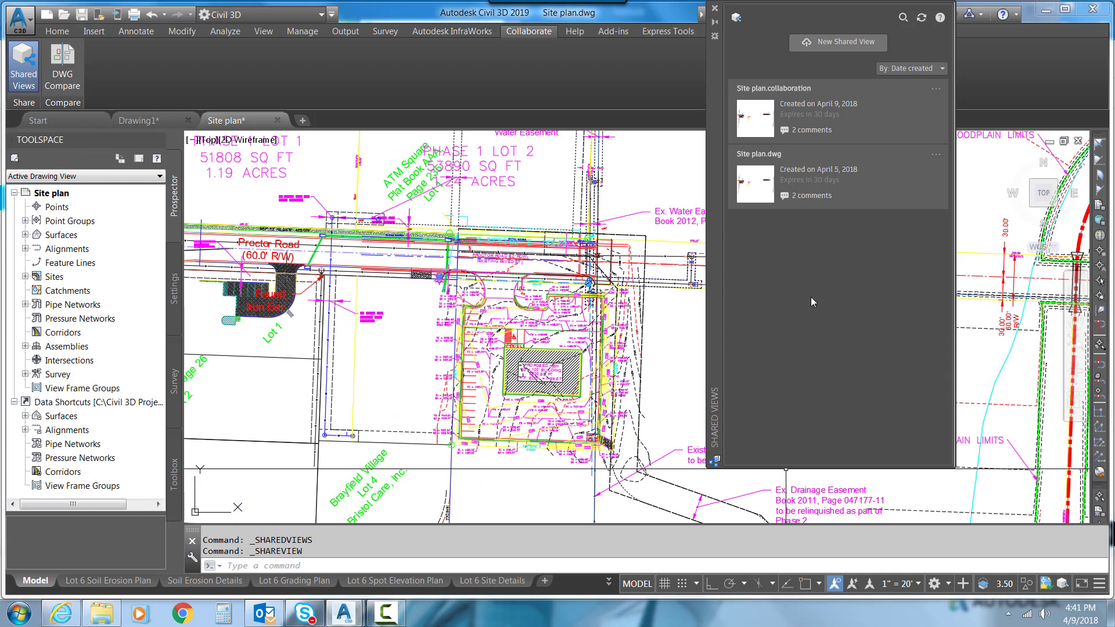
# Step: Refresh Shared Views, select New Commercial Plan.collaboration, and dismiss its options menu
pyautogui.click(922, 18)
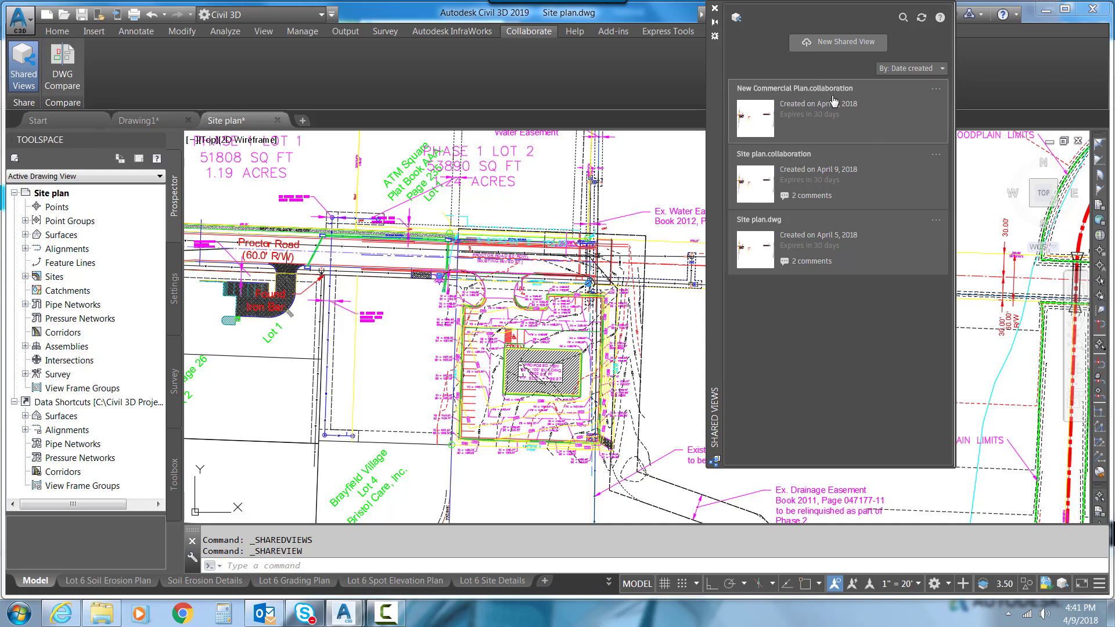
pyautogui.click(869, 118)
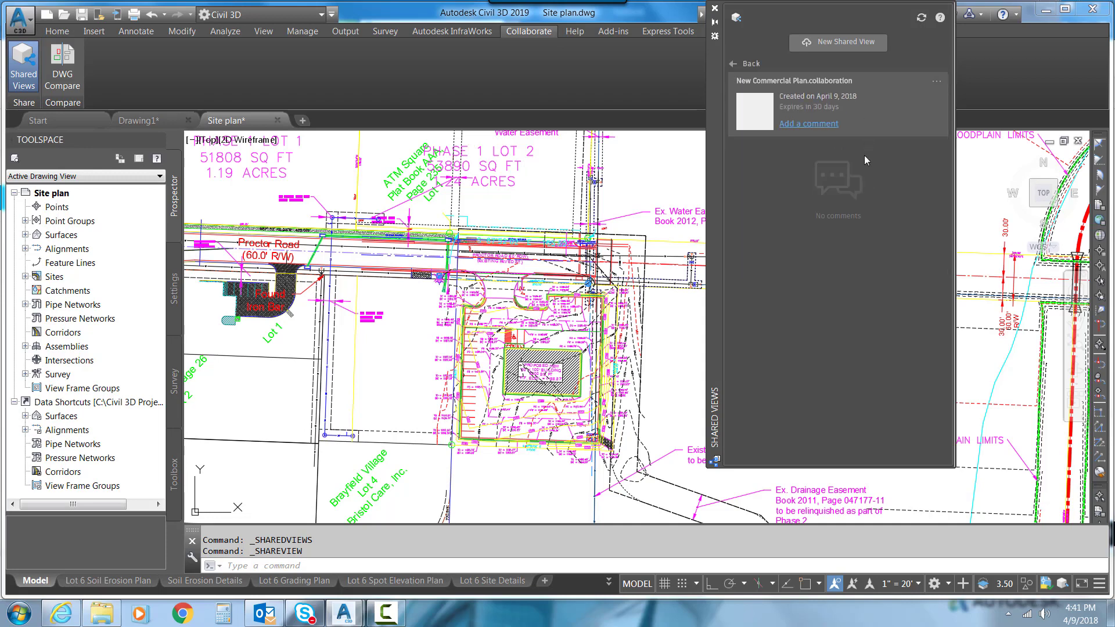
pyautogui.click(937, 82)
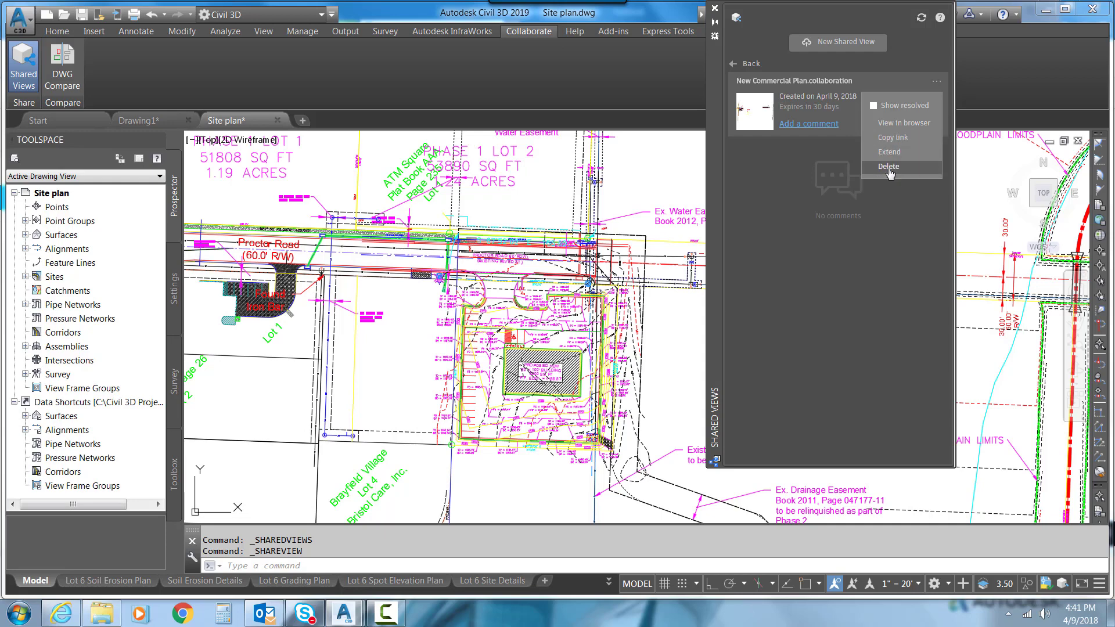
pyautogui.click(773, 179)
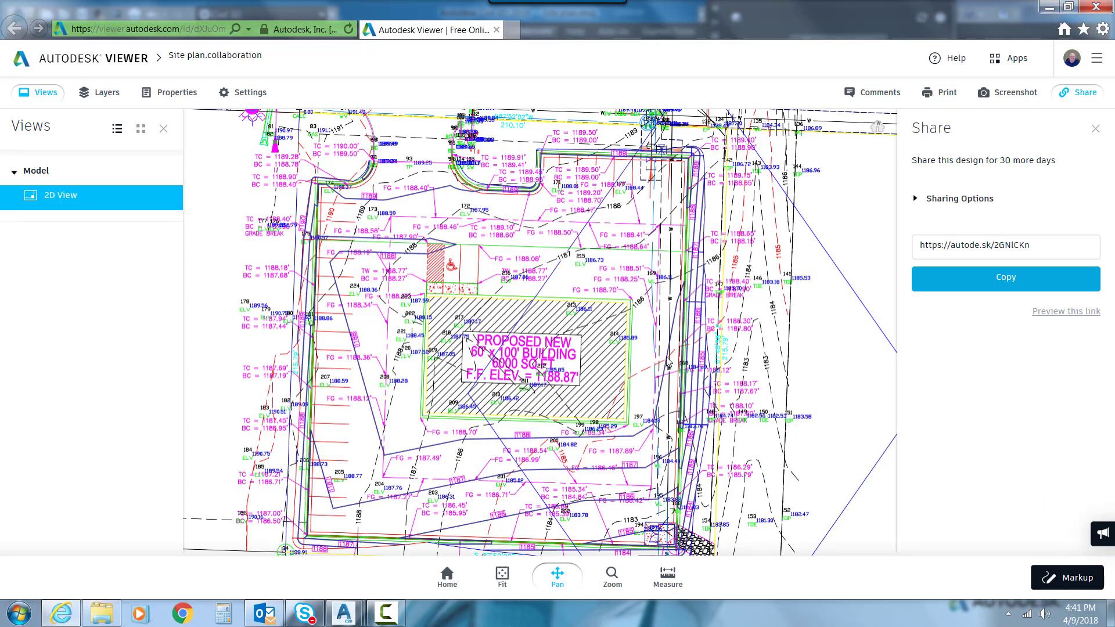
# Step: Draw a red revision cloud markup around the top-left parking area
pyautogui.scroll(-1, 669, 364)
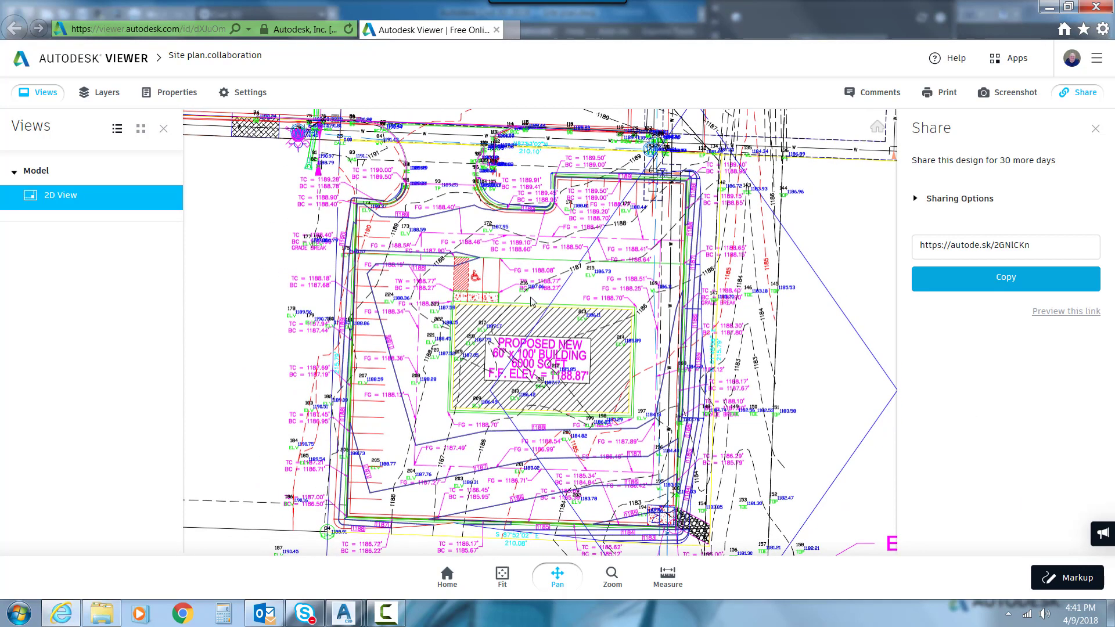
pyautogui.click(1049, 577)
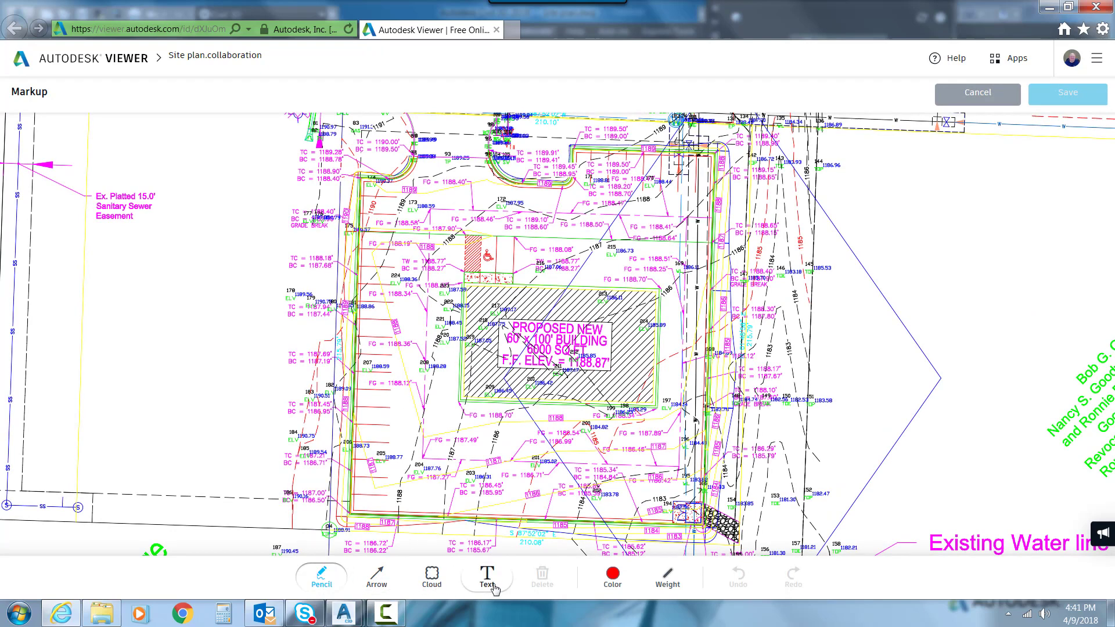
pyautogui.click(433, 581)
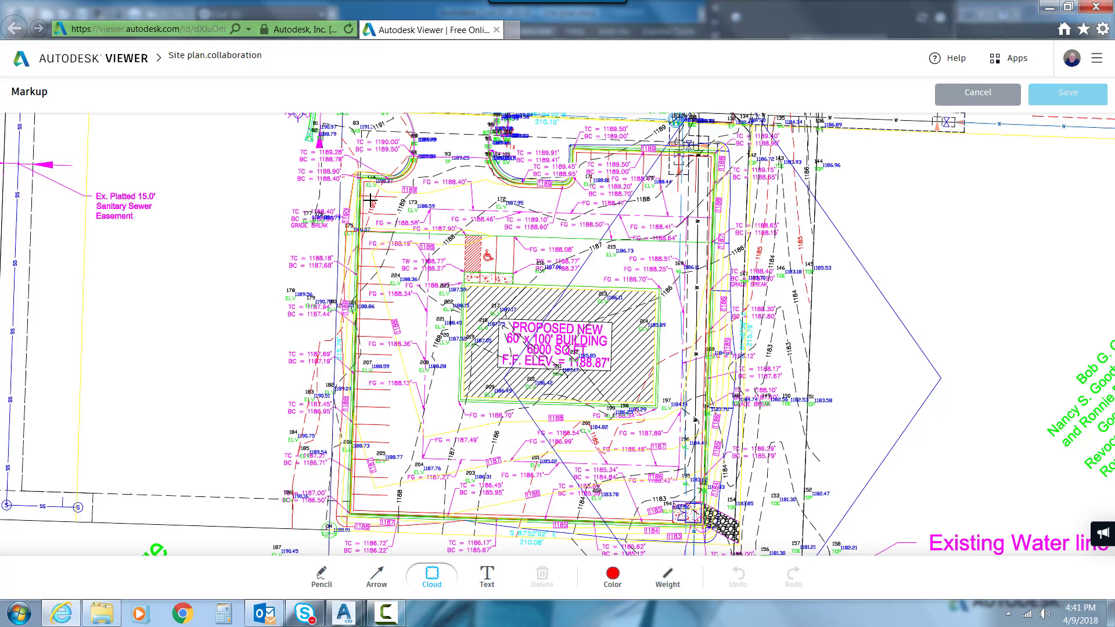
pyautogui.moveTo(307, 215)
pyautogui.mouseDown()
pyautogui.moveTo(440, 162)
pyautogui.moveTo(597, 122)
pyautogui.mouseUp()
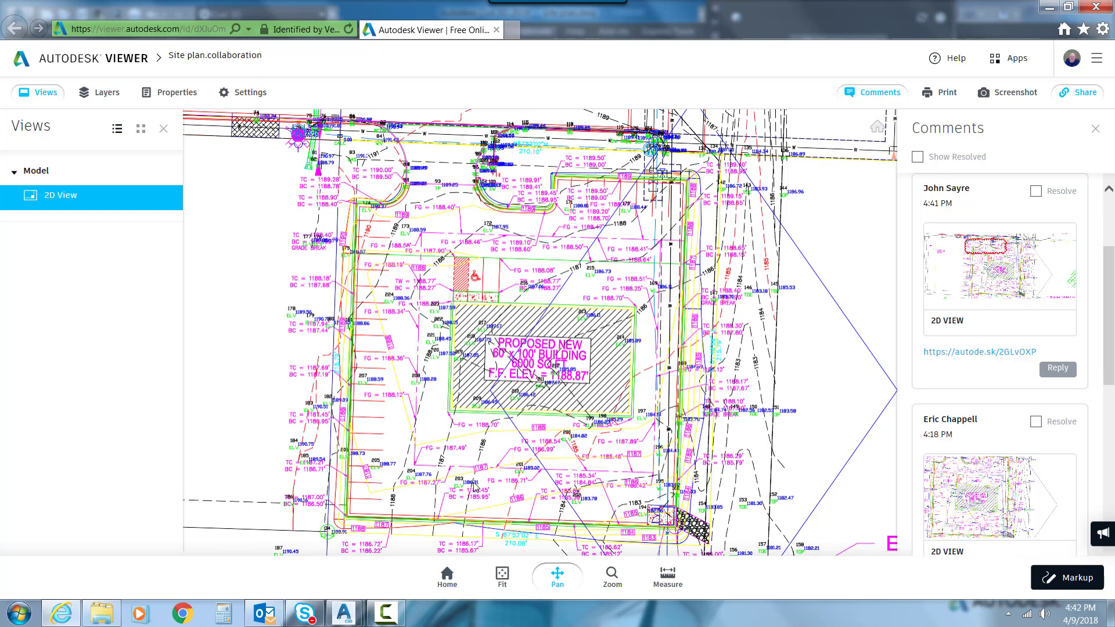
# Step: Return to the Site plan drawing in Civil 3D and refresh the Shared Views palette
pyautogui.click(344, 612)
pyautogui.click(415, 556)
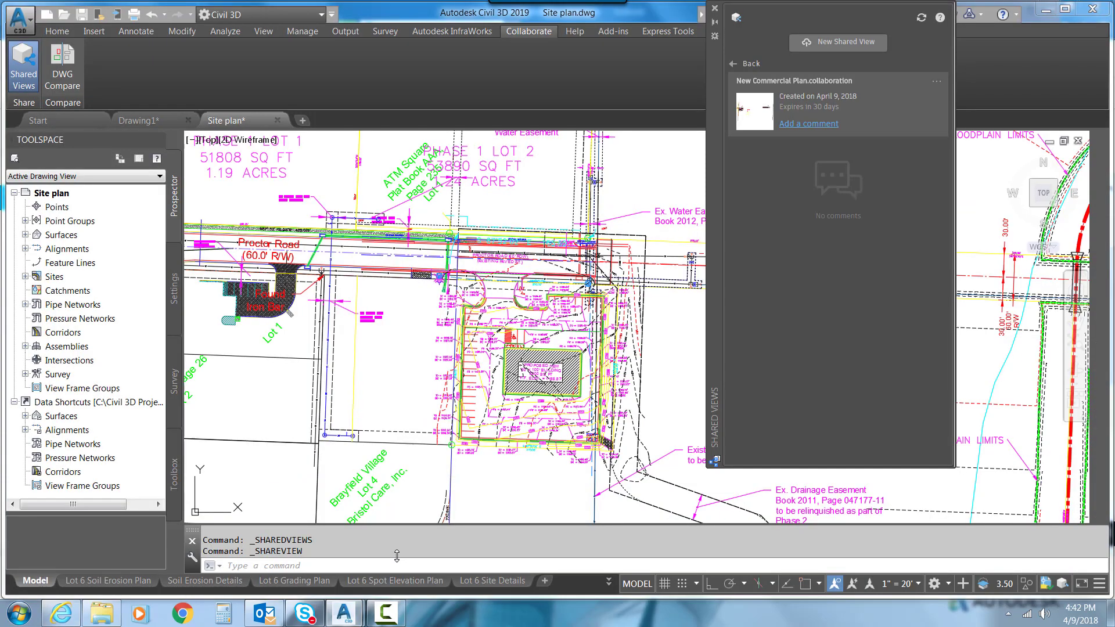
pyautogui.click(921, 17)
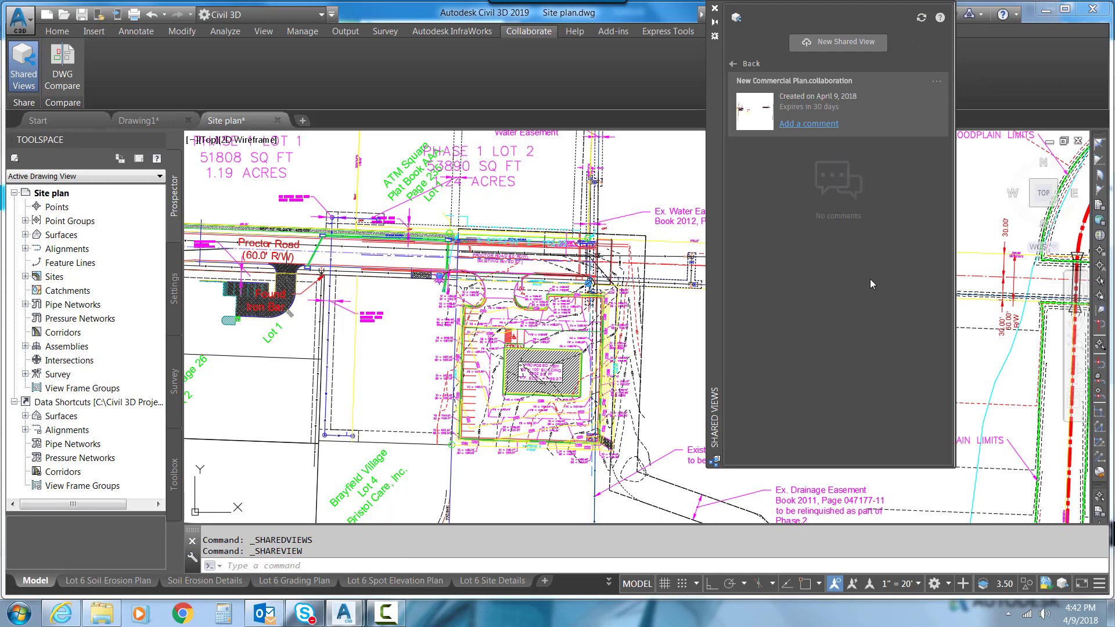